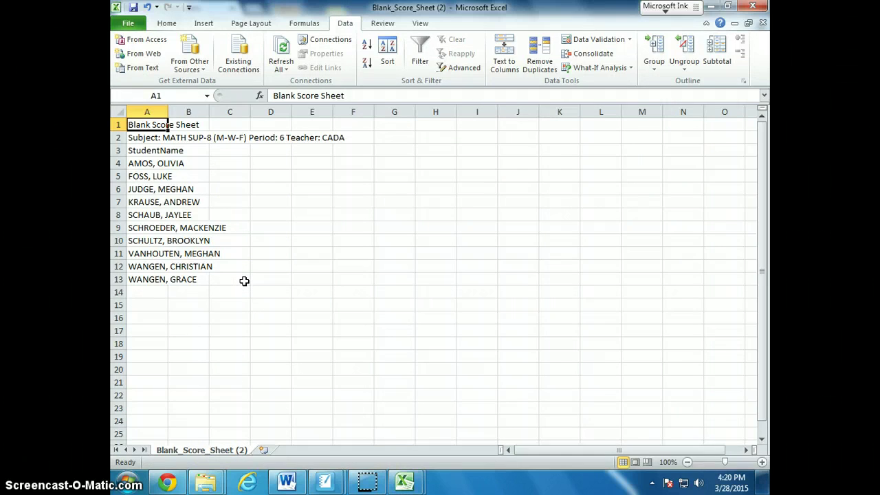
Delete the three heading rows above the student names in the score sheet
key("alt+Tab")
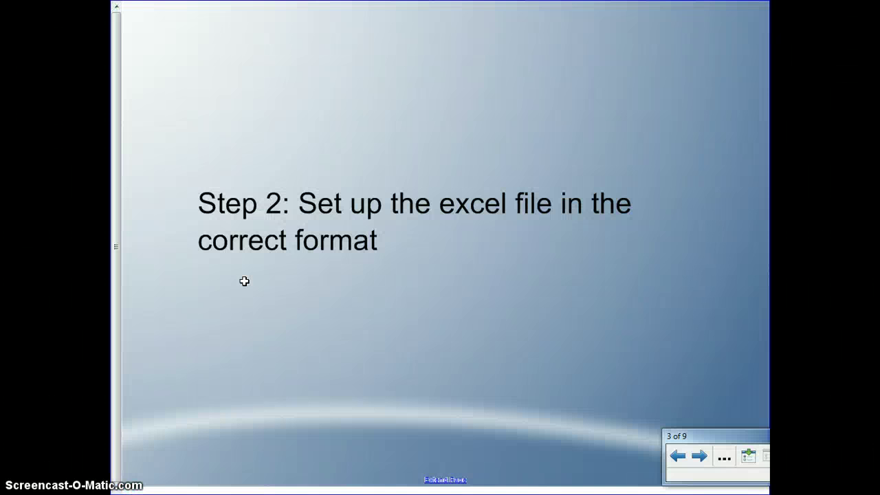
key("alt+Tab")
left_click(272, 200)
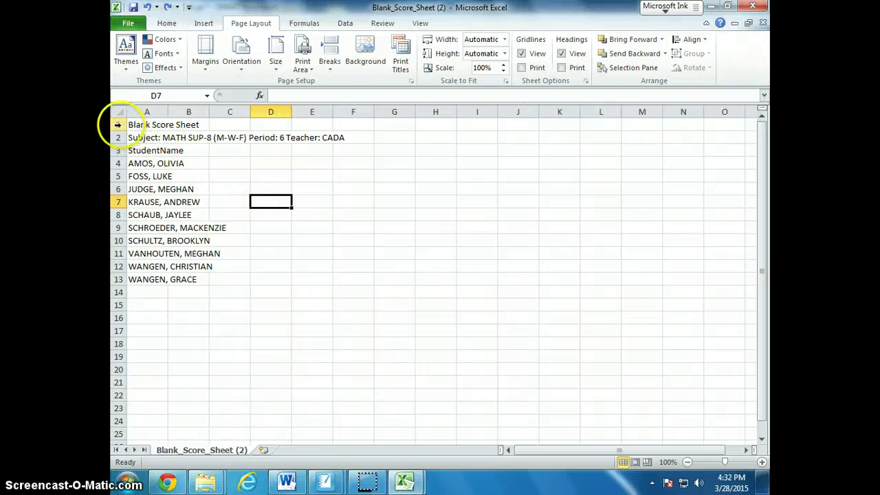
left_click_drag(118, 125, 118, 150)
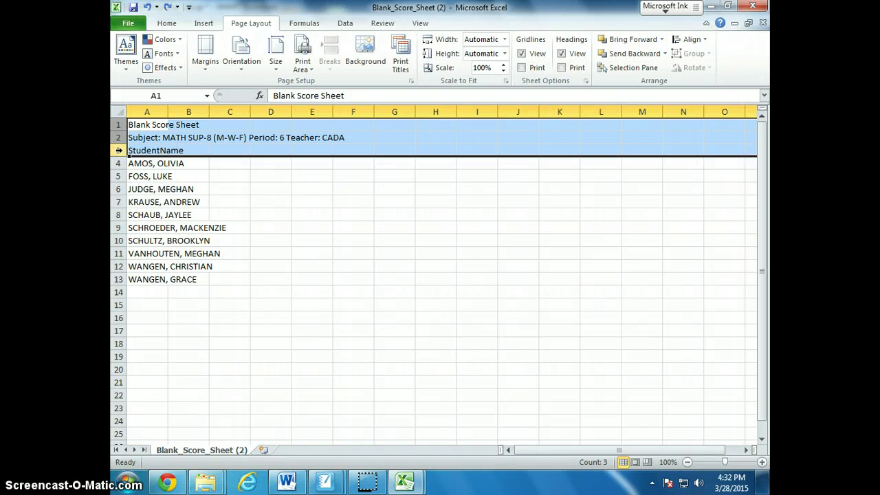
right_click(119, 150)
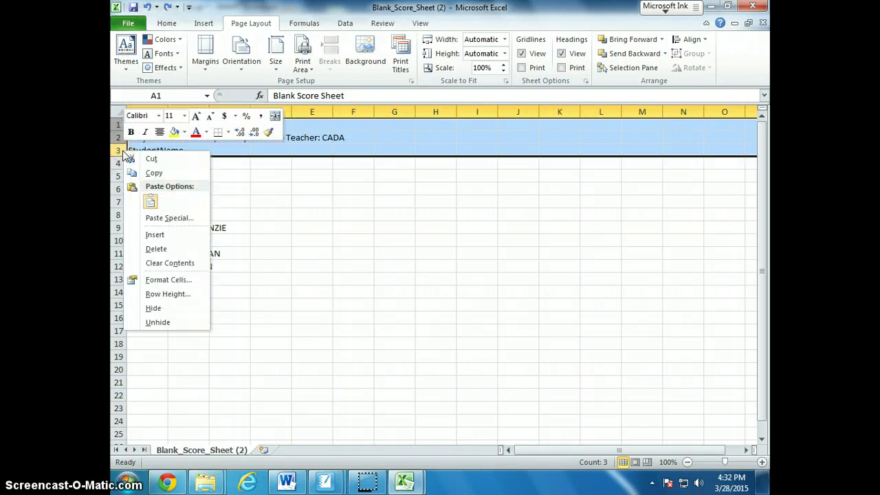
left_click(163, 250)
left_click(196, 149)
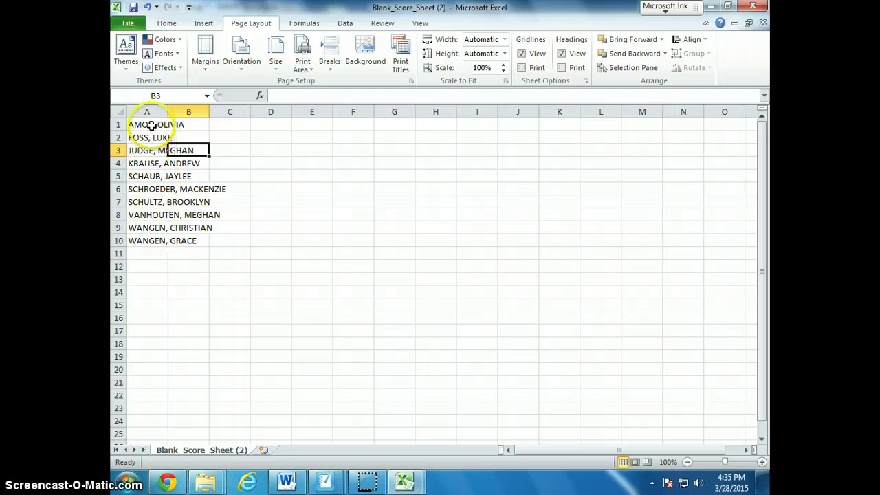
Split the student names in A1:A10 into two columns using Text to Columns, delimited by tab, comma and space
left_click_drag(147, 124, 150, 237)
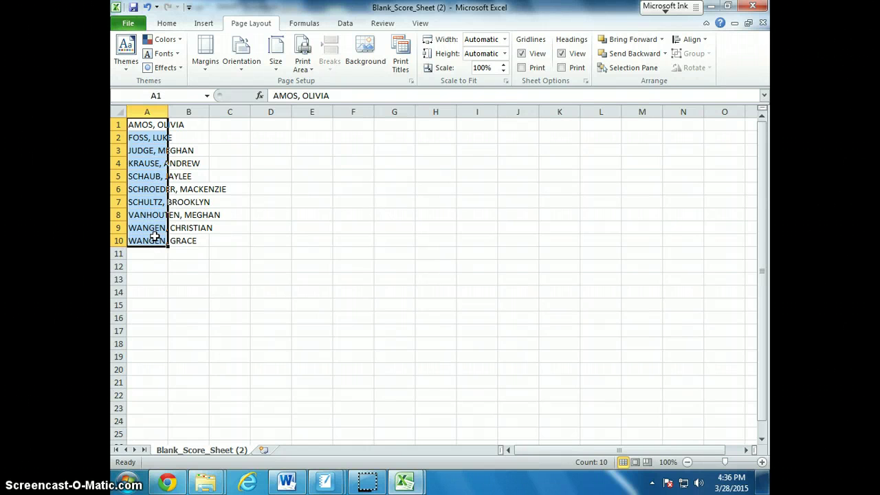
left_click(345, 23)
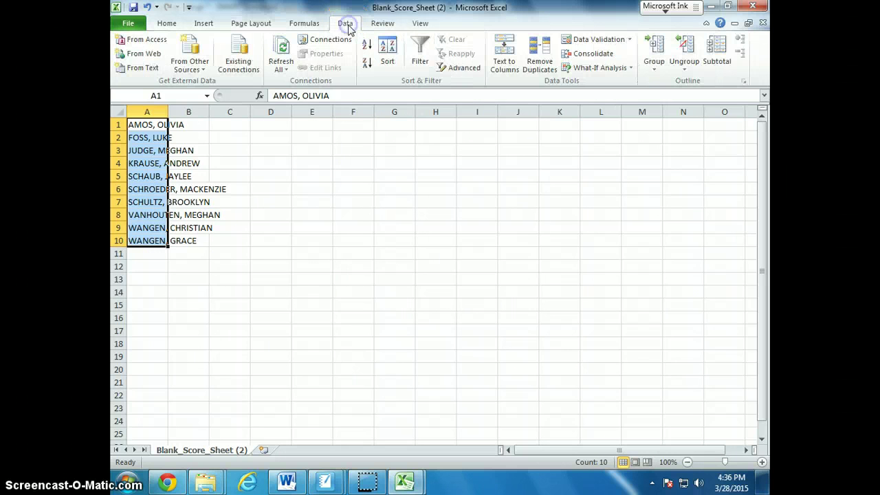
left_click(510, 63)
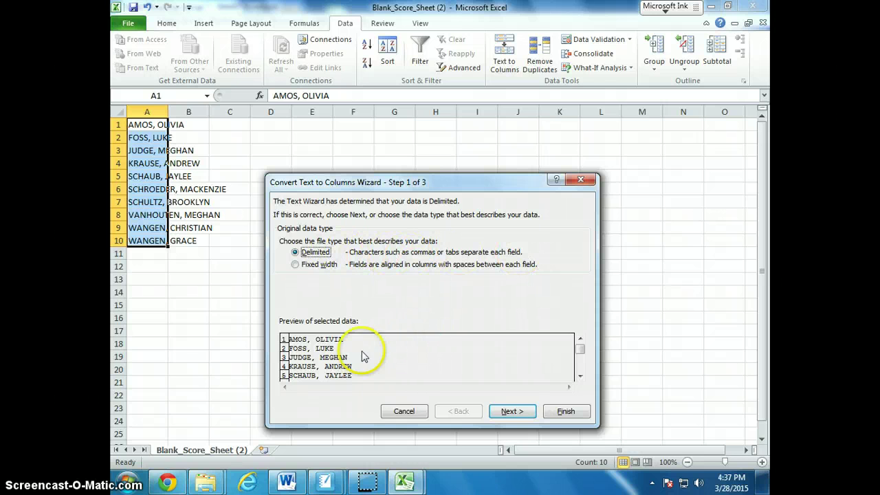
left_click(511, 411)
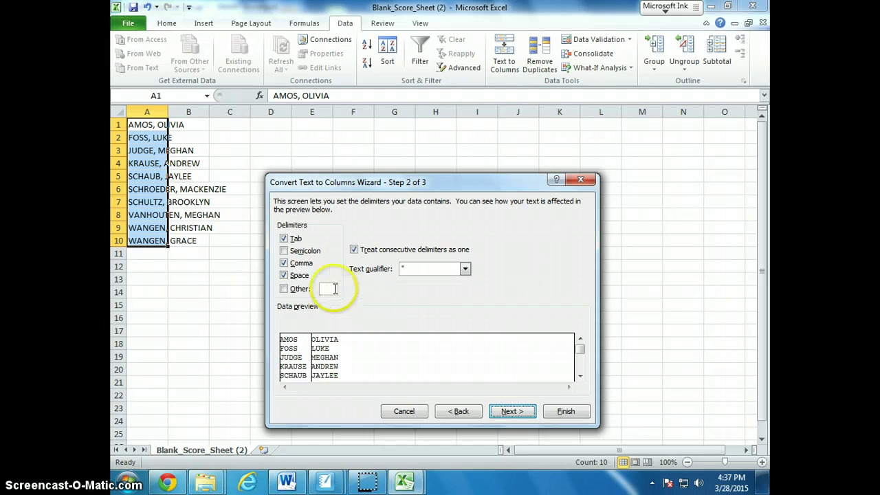
left_click(283, 264)
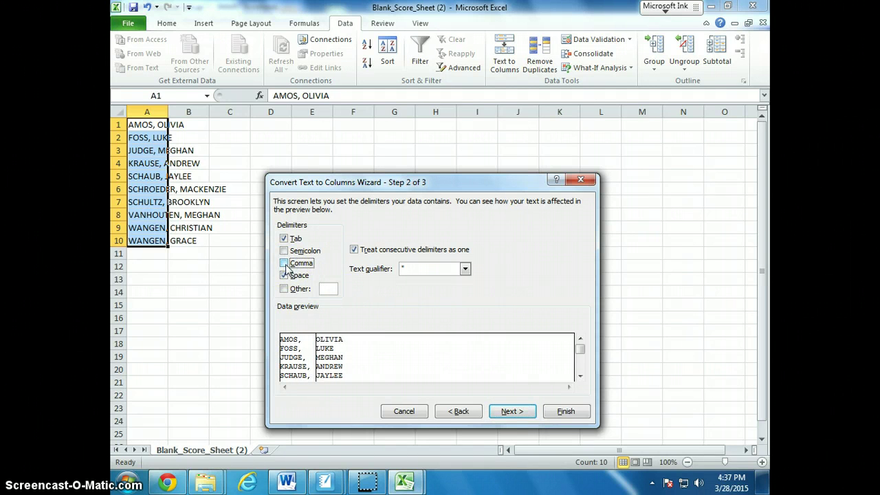
left_click(284, 263)
left_click(284, 275)
left_click(284, 275)
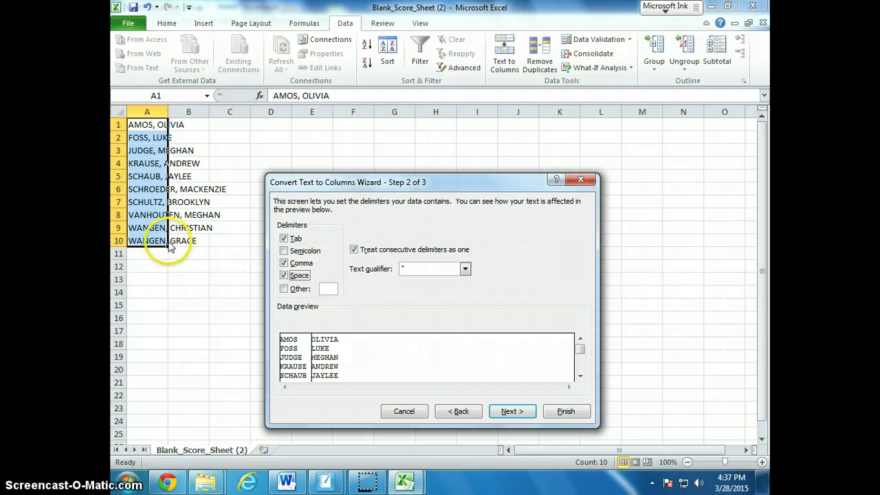
left_click(526, 419)
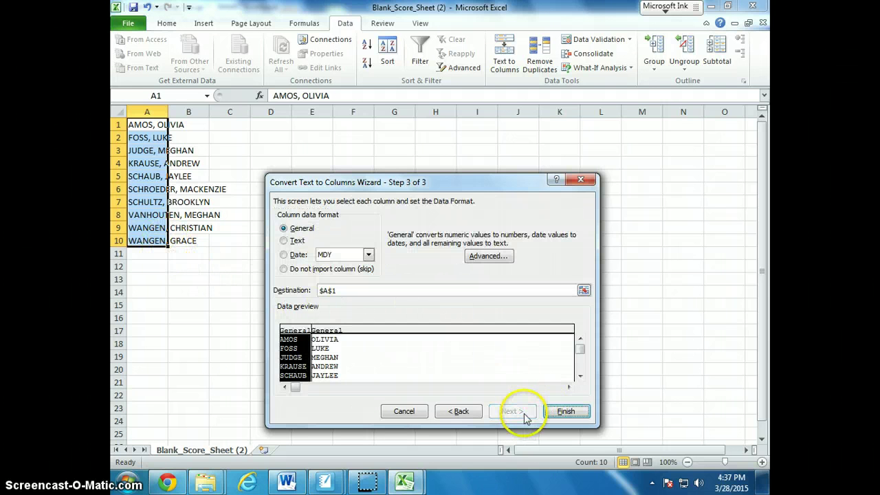
left_click(565, 412)
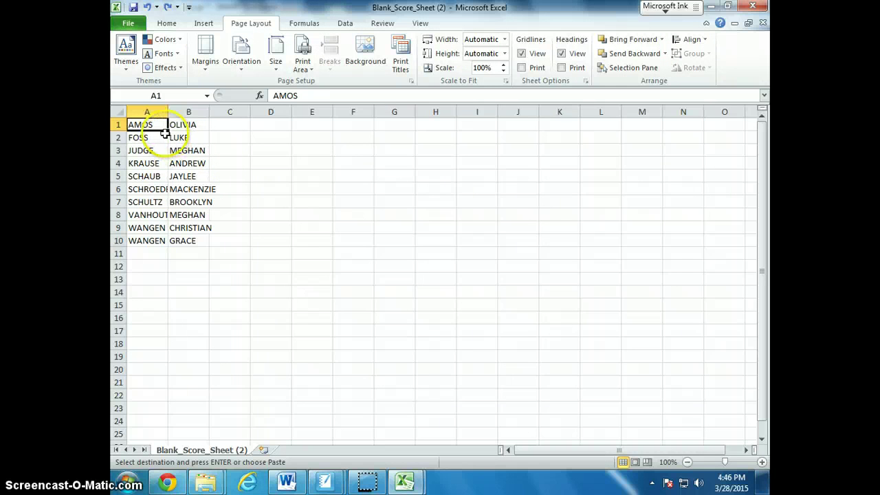
Move the last names from A1:A10 to column C, starting at C1
left_click_drag(158, 124, 157, 235)
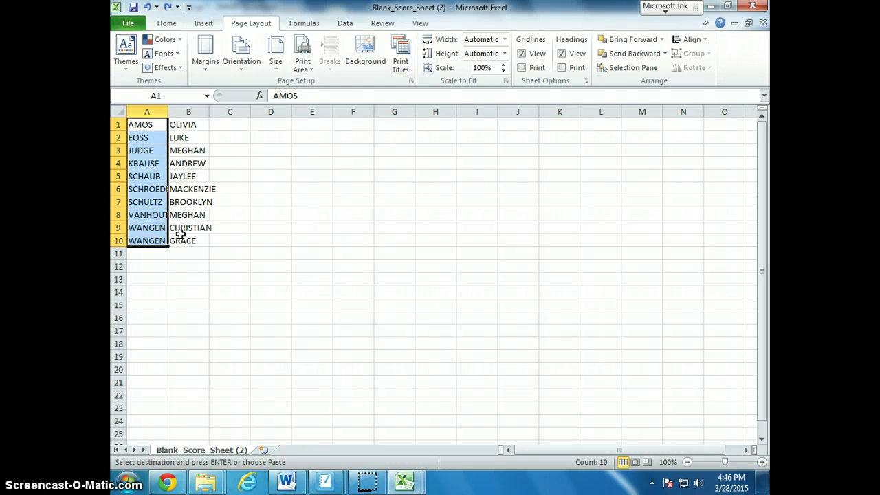
left_click(229, 125)
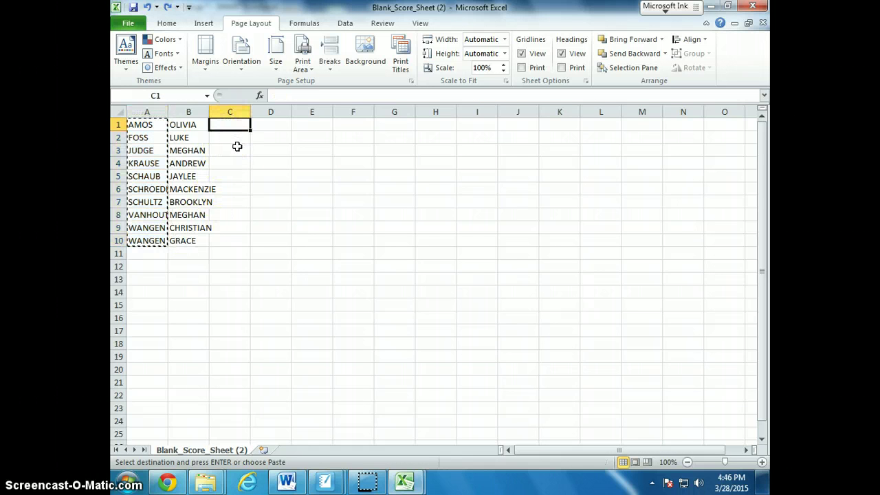
key("ctrl+v")
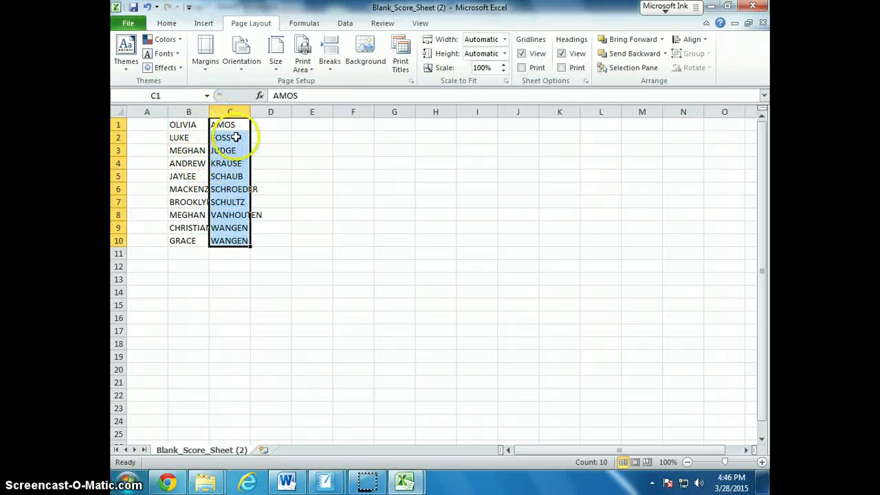
Number the students 1 through 10 in cells A1:A10
left_click(164, 125)
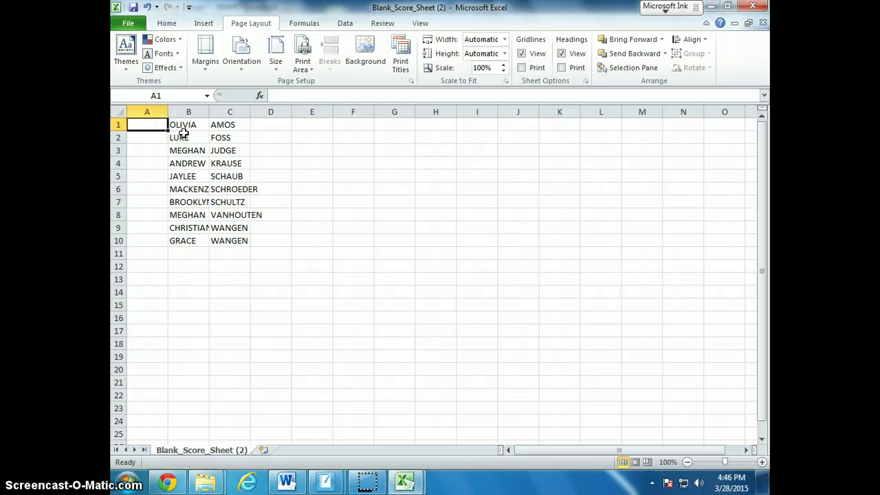
type("1")
key("Return")
type("2")
key("Return")
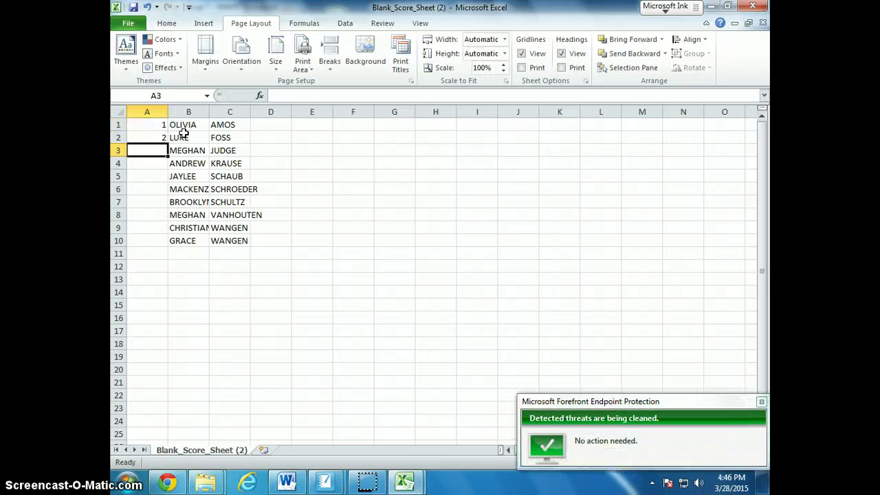
type("3")
key("Return")
type("4")
key("Return")
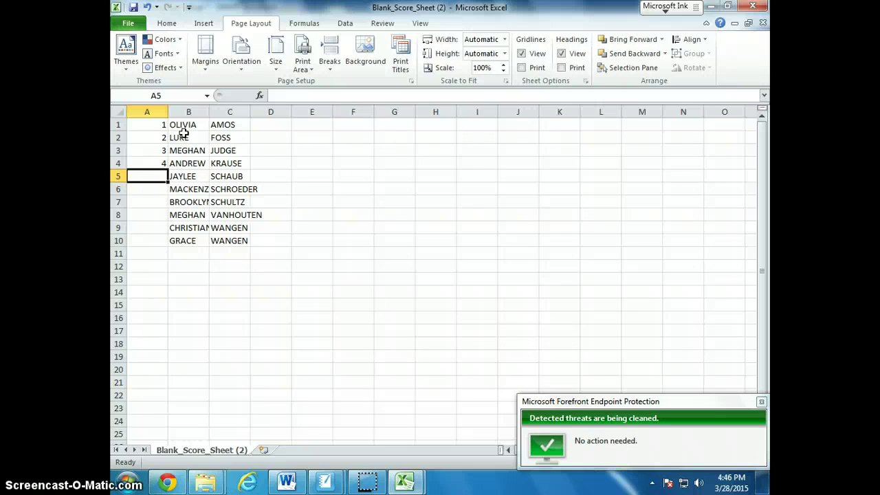
type("5")
key("Return")
type("6")
key("Return")
type("7")
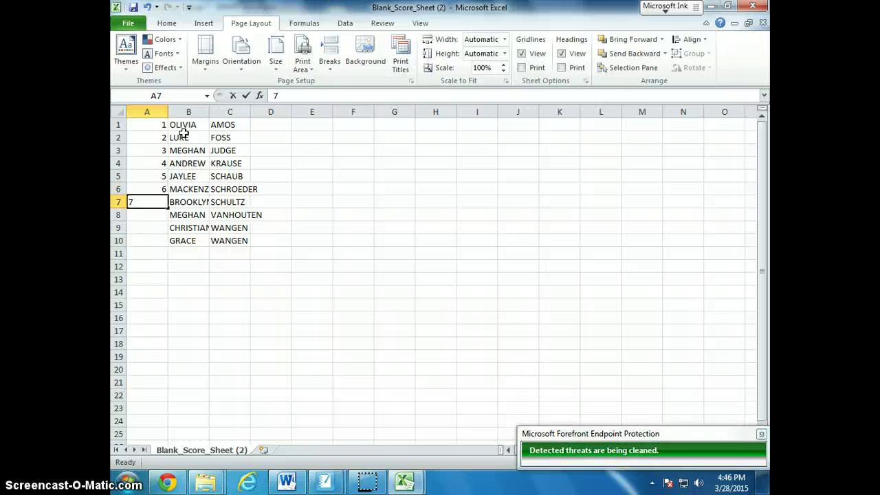
key("Return")
type("8")
key("Return")
type("9")
key("Return")
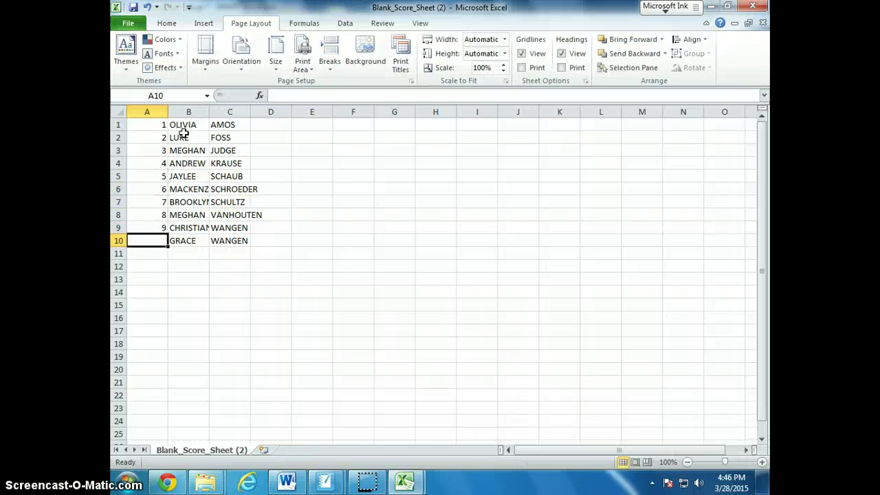
type("10")
key("Return")
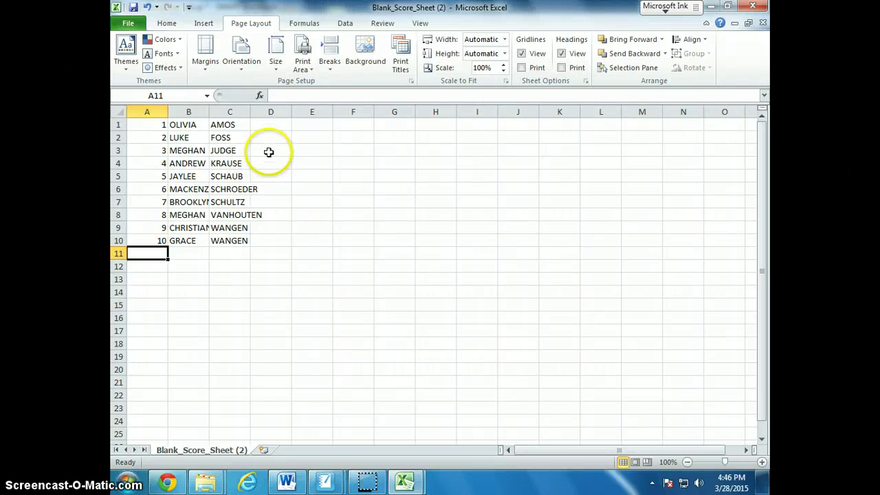
Insert a blank row above the first student
left_click(269, 152)
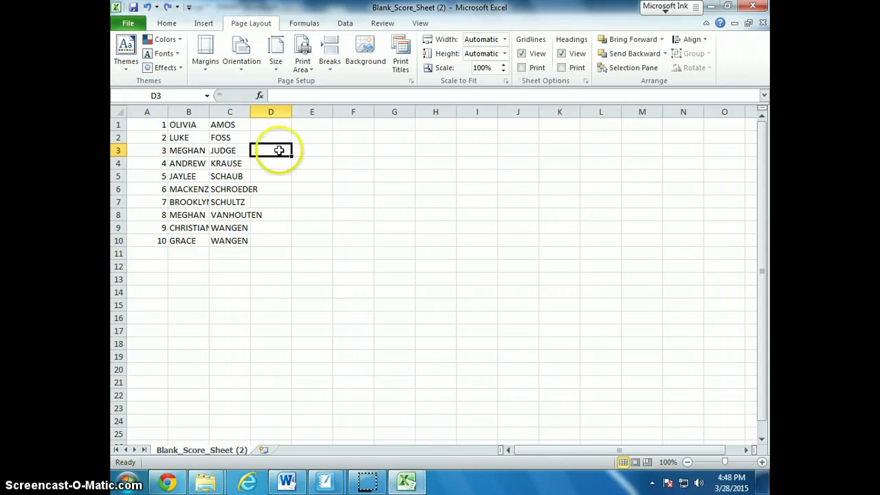
right_click(118, 124)
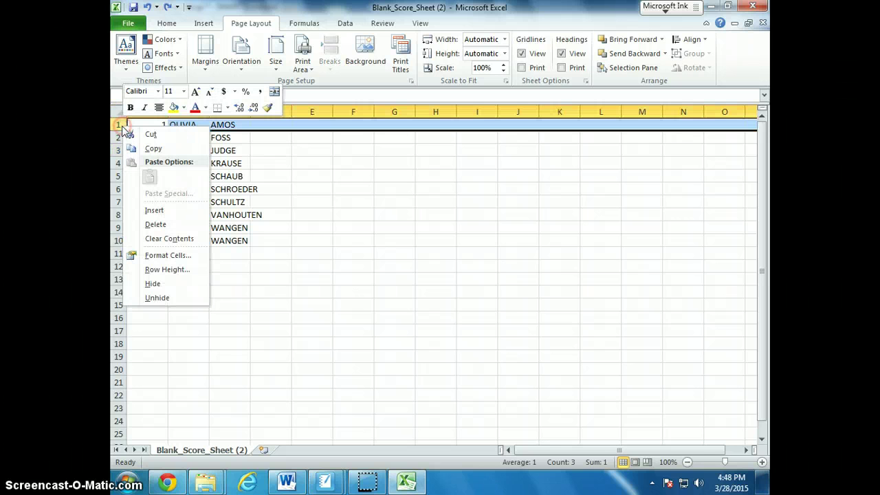
left_click(154, 210)
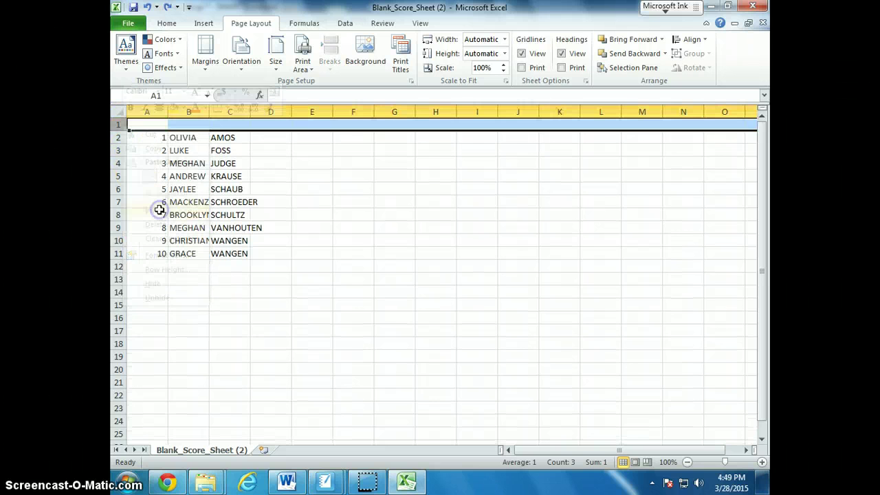
Enter the headers Student ID, First Name and Last name in A1:C1 and widen columns A to C
left_click(151, 127)
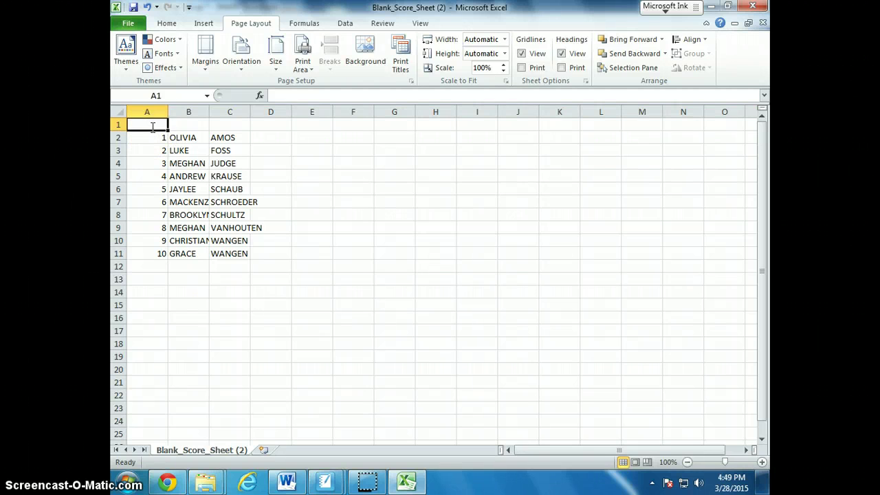
type("Student ID")
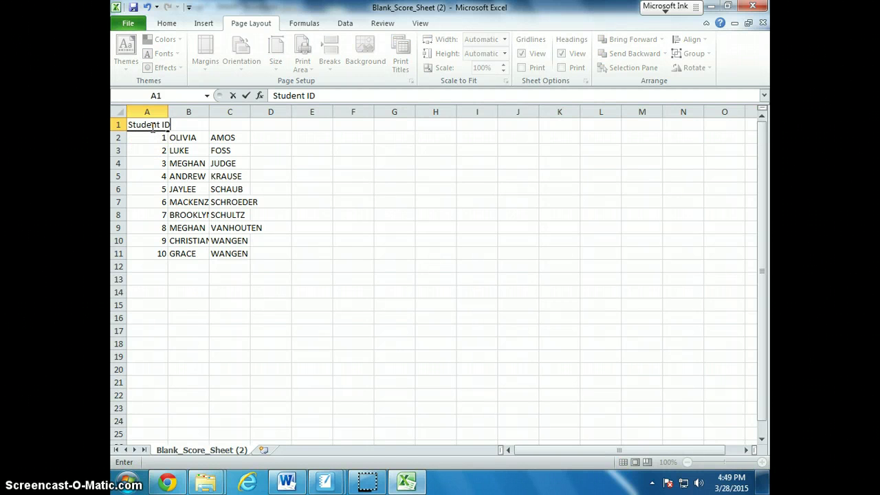
key("Tab")
type("F")
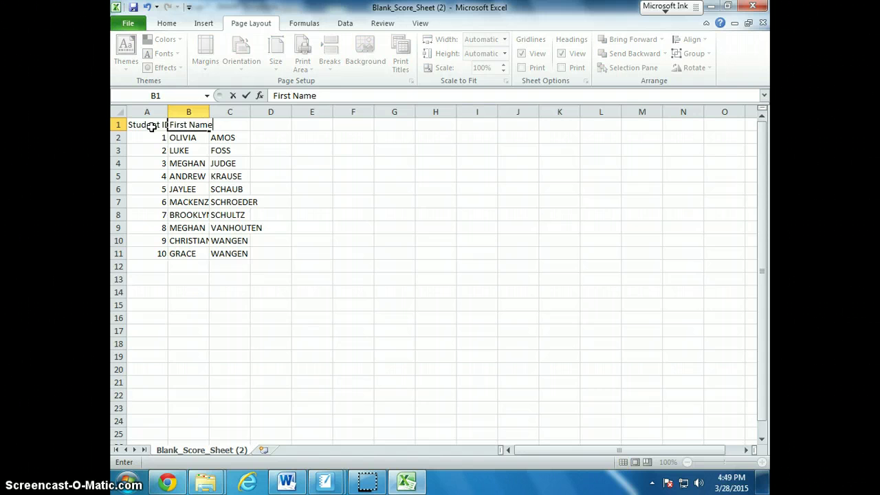
key("Tab")
type("L")
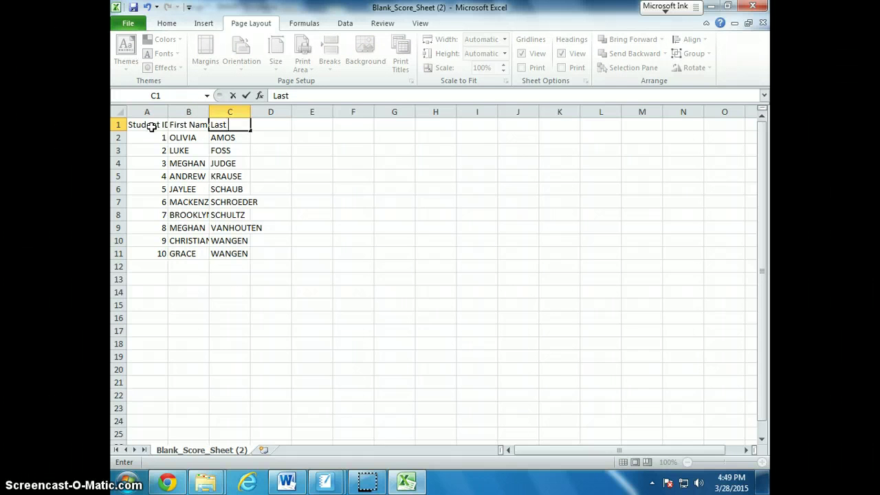
type("ast name")
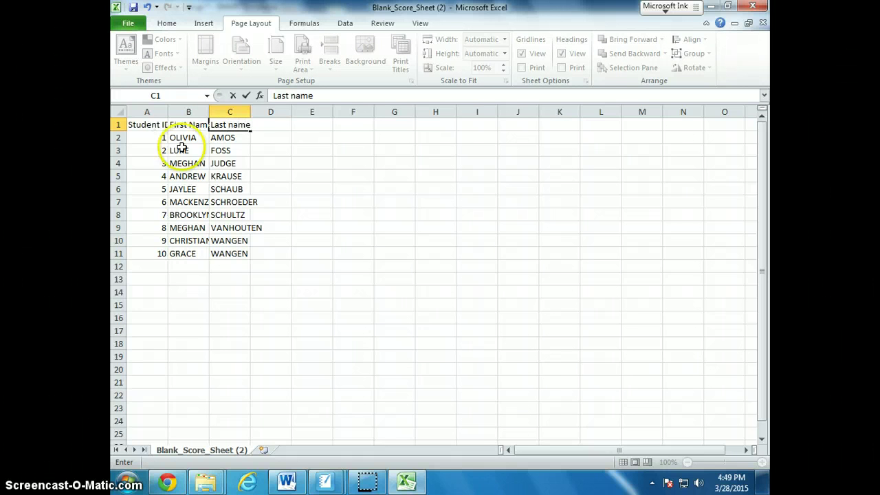
left_click(245, 153)
left_click_drag(166, 113, 270, 114)
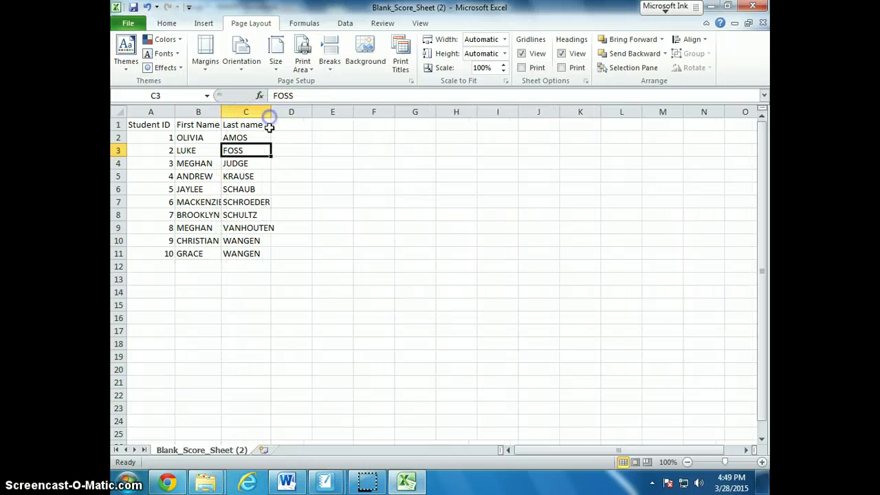
Open the workbook's file information and save options
left_click(131, 24)
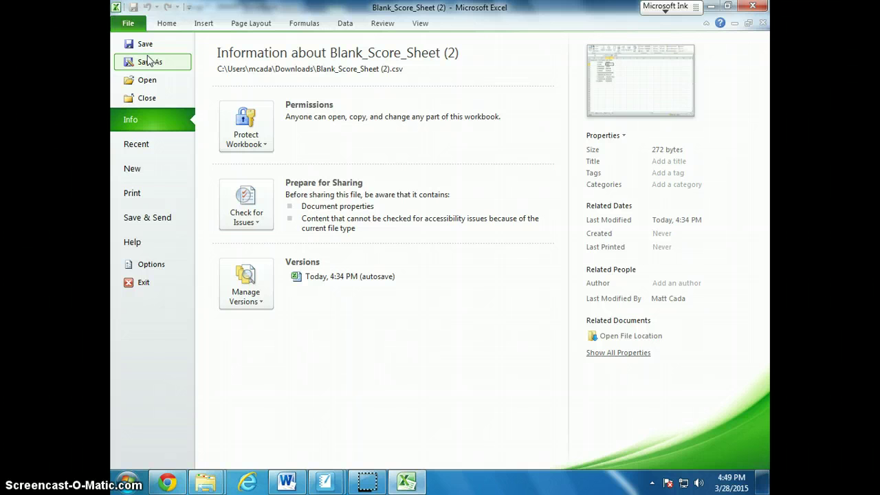
key("alt+Tab")
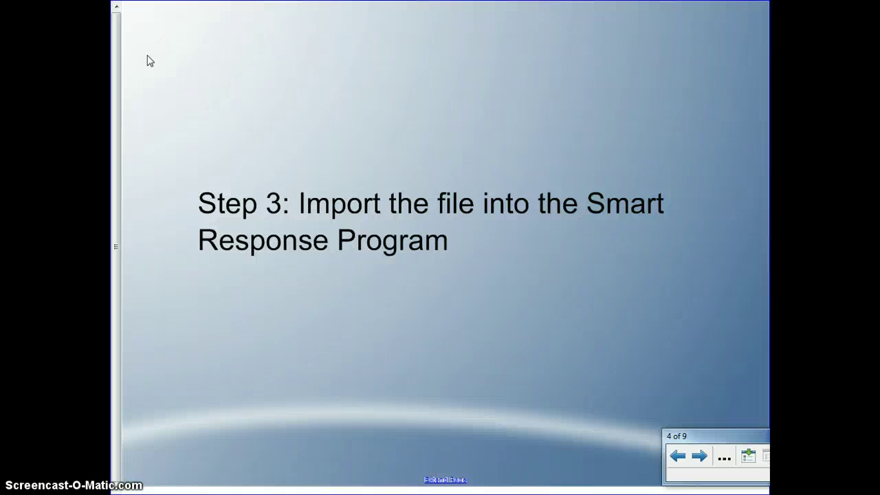
Switch to SMART Response Teacher Tools and add a new class named 6th Hour to the gradebook
key("alt+Tab")
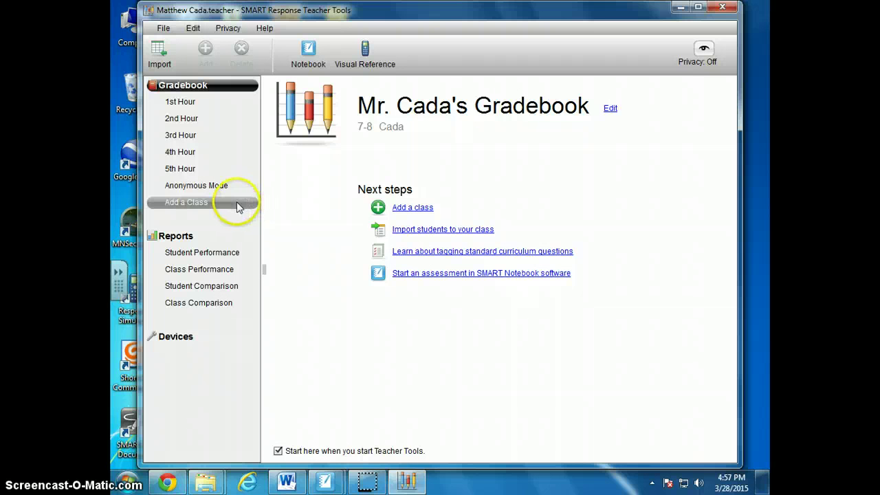
left_click(237, 204)
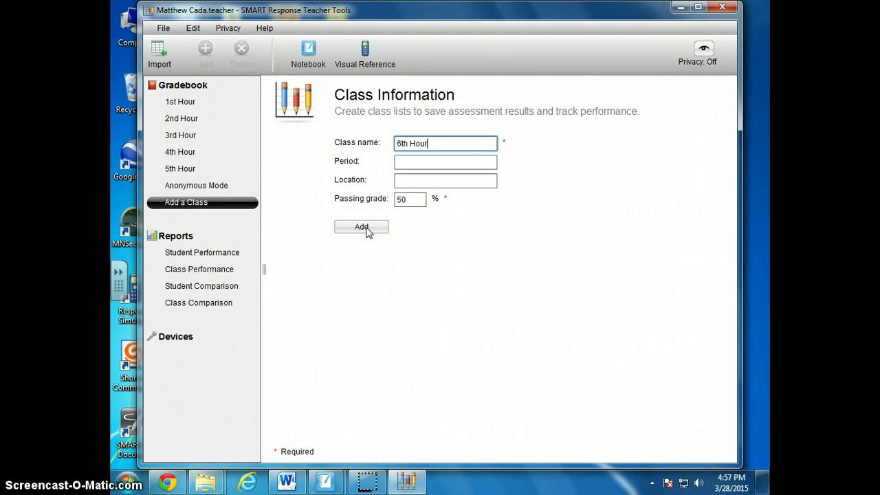
left_click(367, 229)
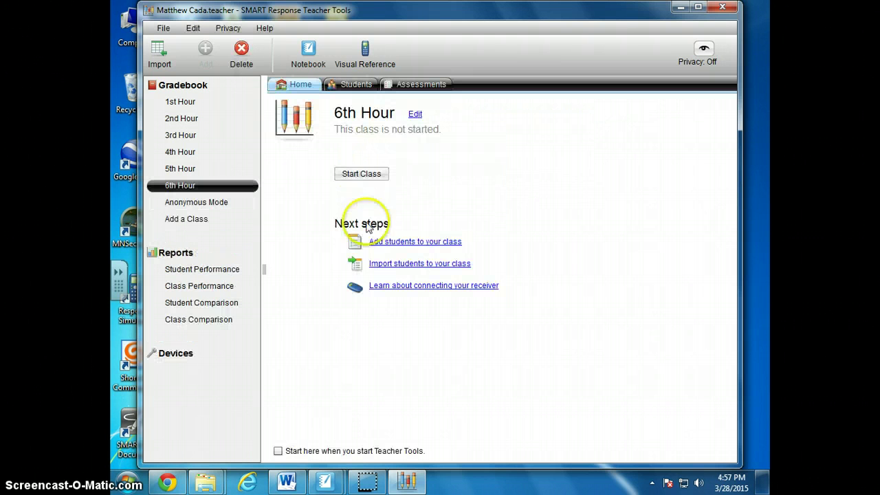
Start a student import into the 6th Hour class with Microsoft Excel as the source format
left_click(365, 89)
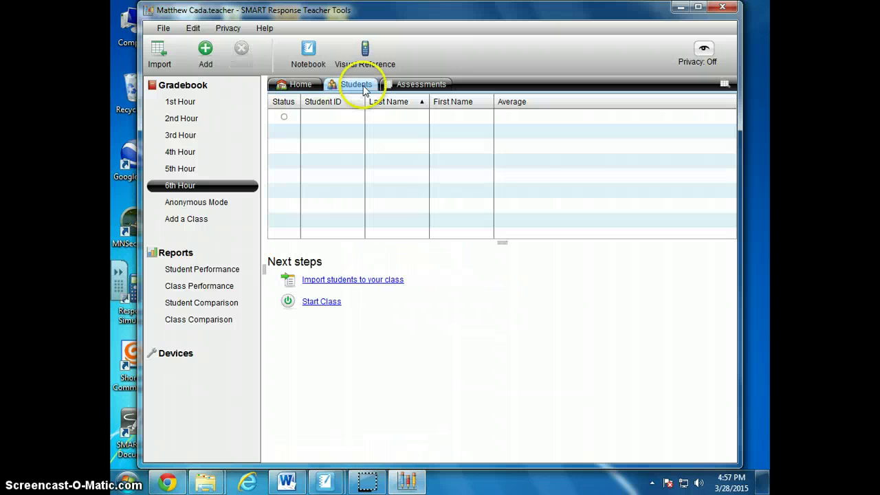
left_click(348, 280)
left_click(349, 240)
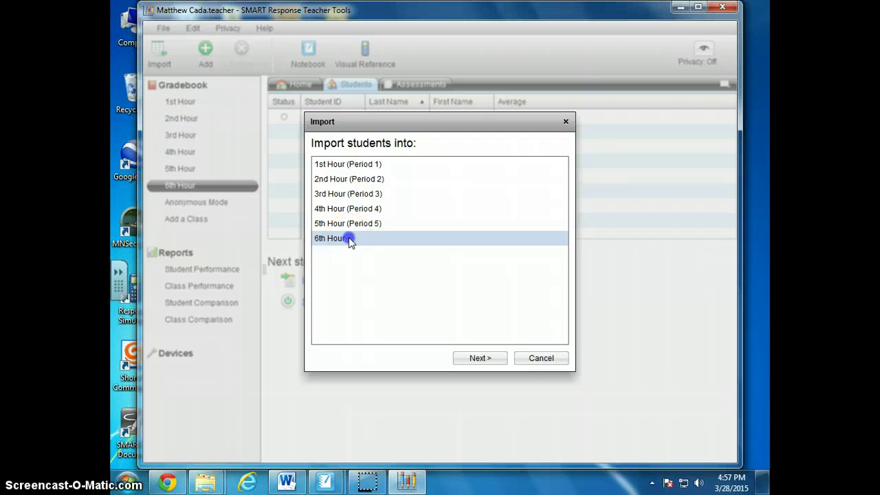
left_click(480, 358)
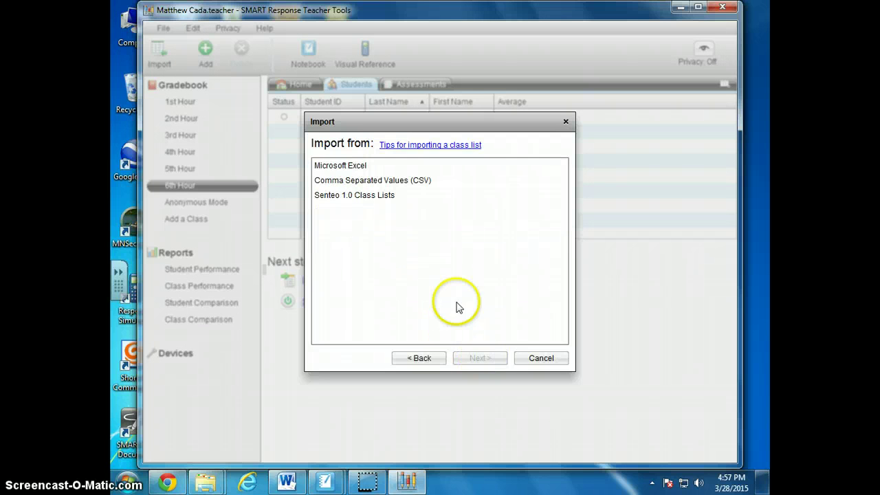
left_click(364, 167)
left_click(481, 358)
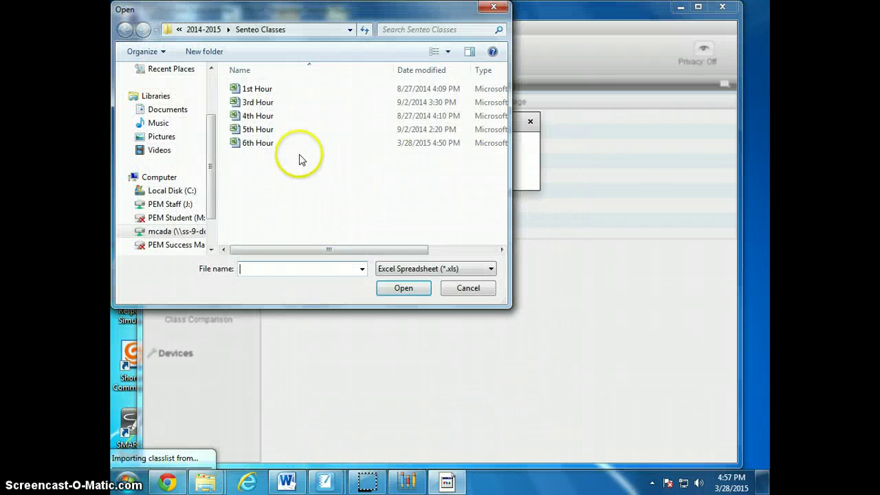
Import the class list from the 6th Hour spreadsheet in the Senteo Classes folder
left_click(265, 143)
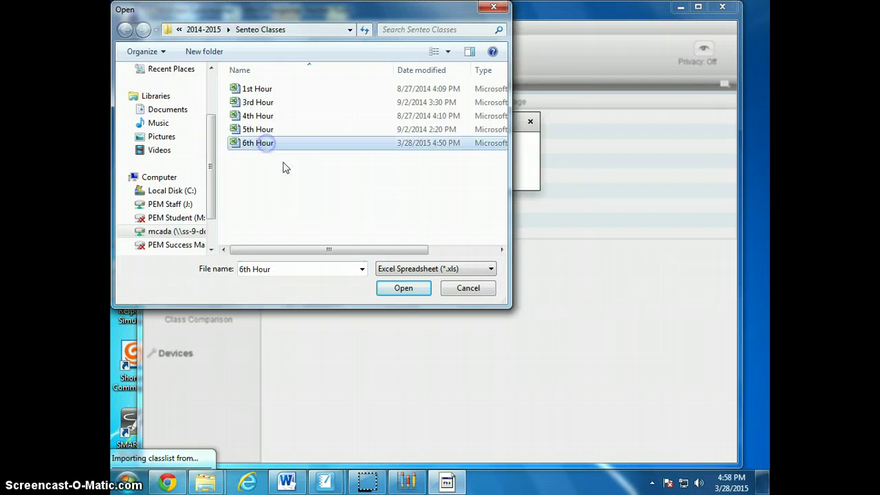
left_click(403, 291)
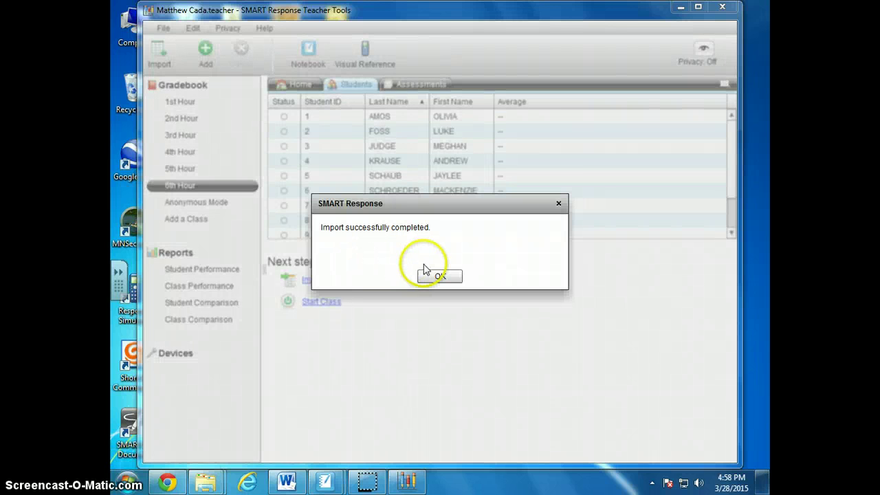
left_click(431, 275)
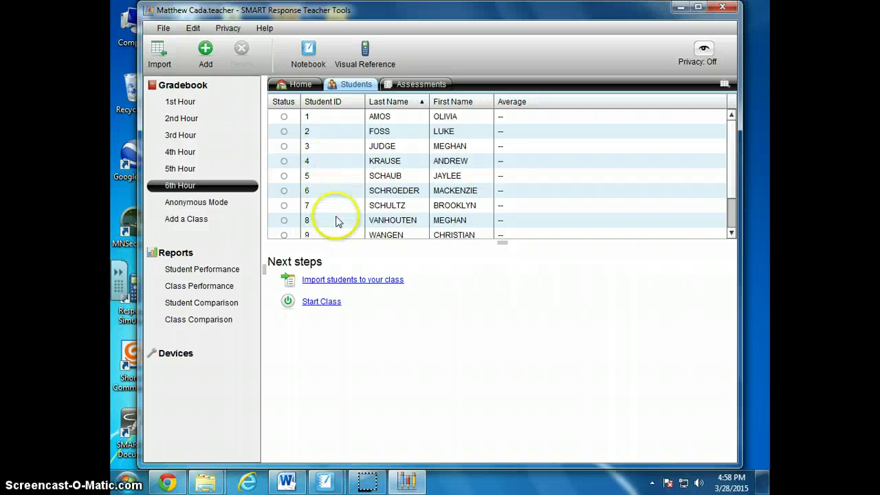